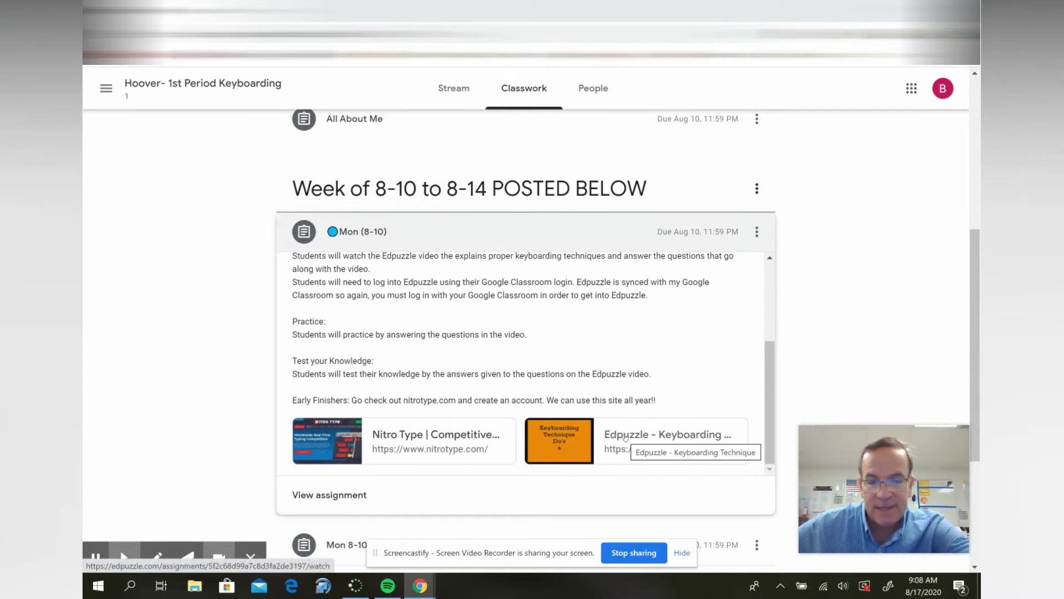
Launch the Edpuzzle Keyboarding Technique lesson from the assignment attachment
{"action": "left_click", "coordinate": [625, 438]}
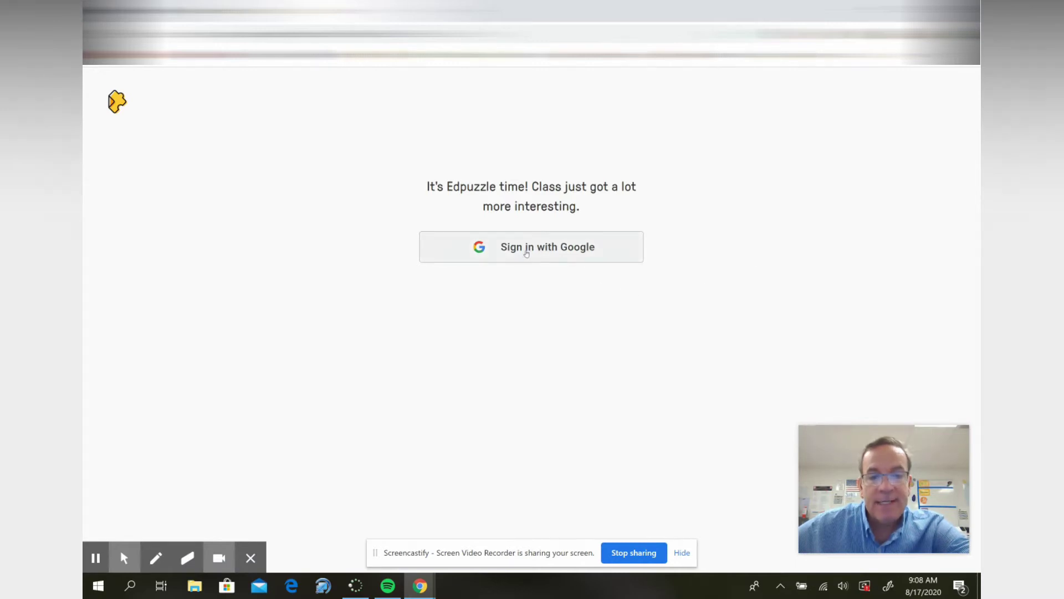
Choose Sign in with Google to authenticate Edpuzzle with the Classroom account
{"action": "left_click", "coordinate": [622, 252]}
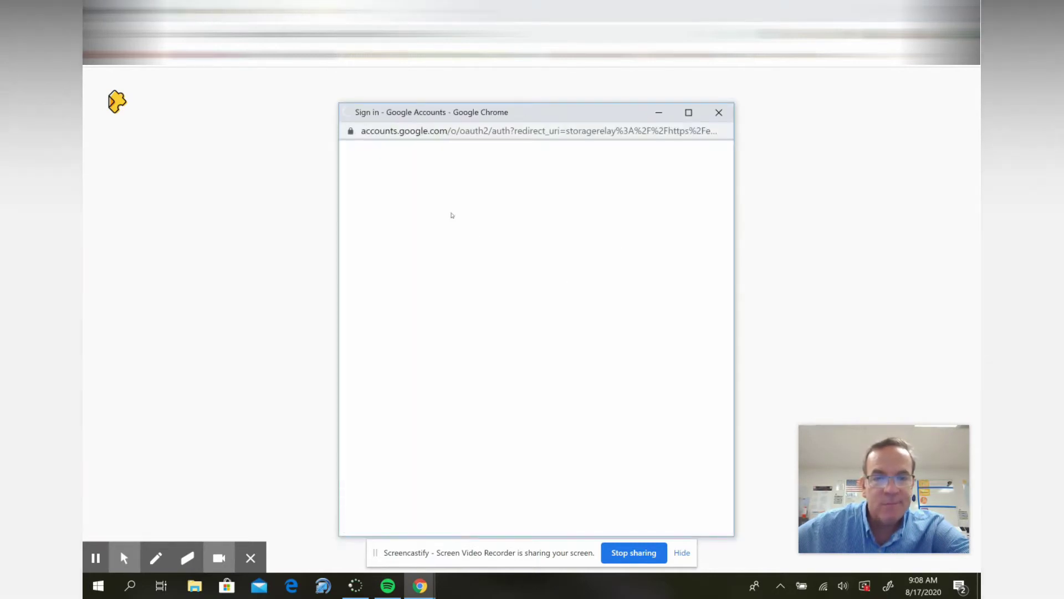